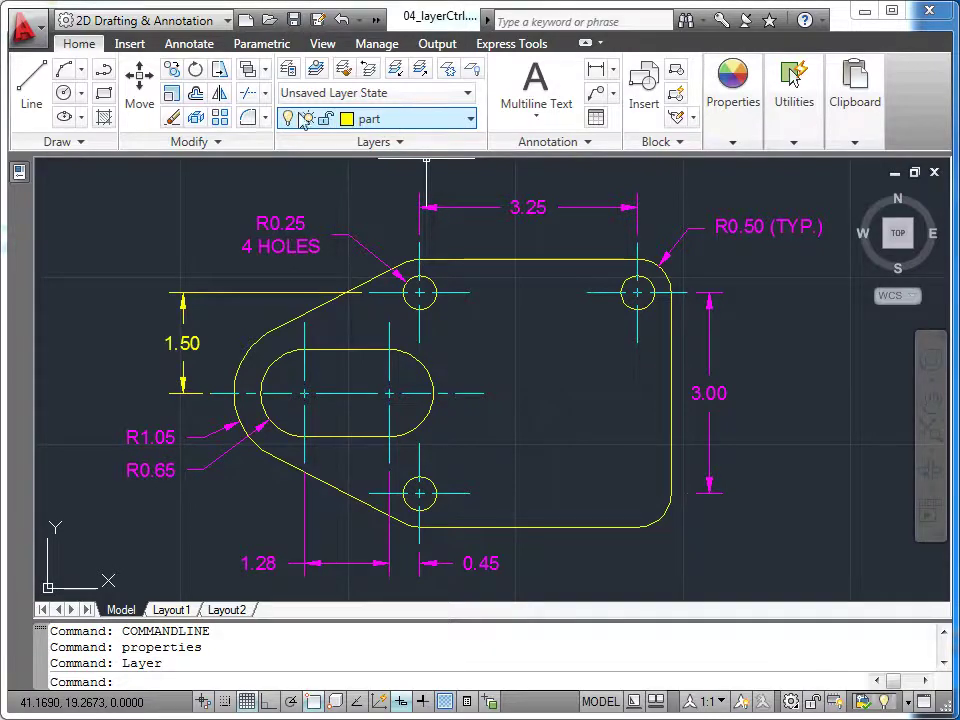
- Make layer 0 the current layer instead of part, using the Layer drop-down
click(469, 120)
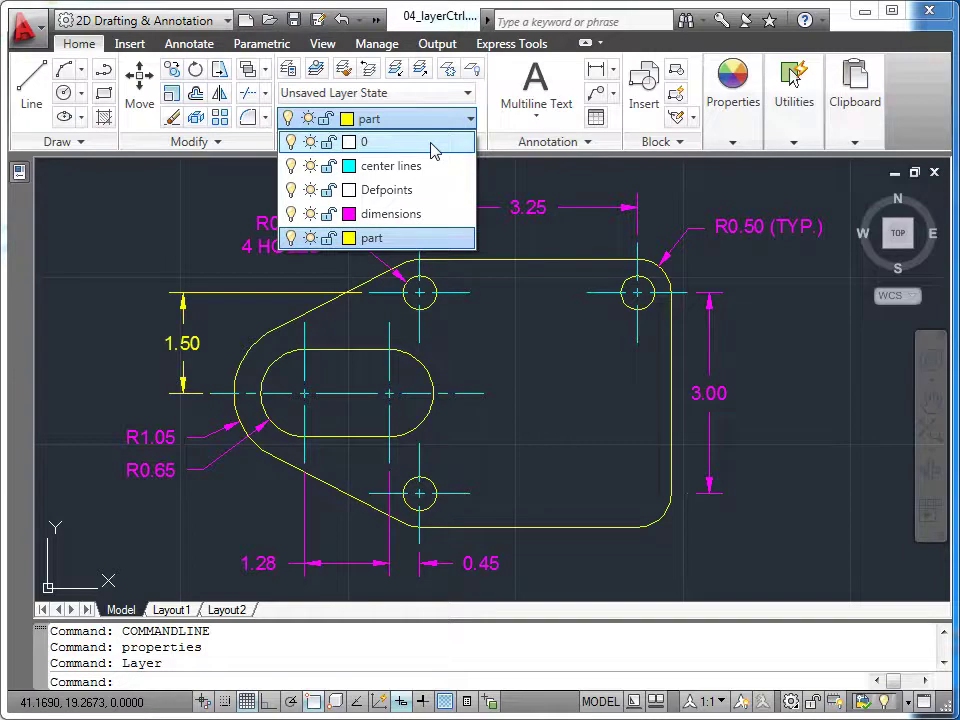
click(432, 143)
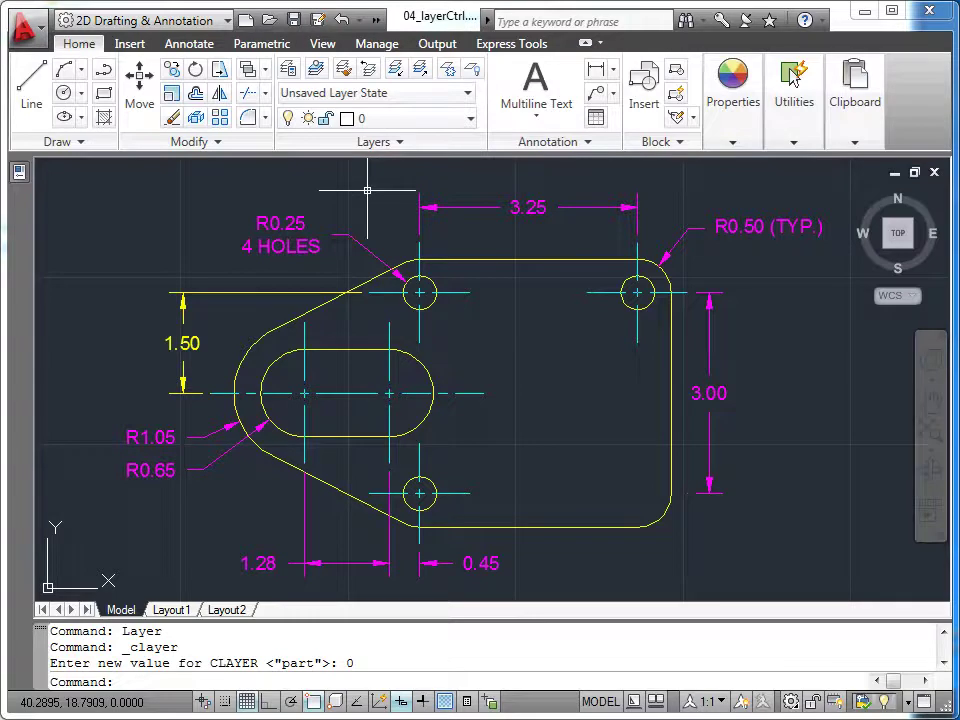
click(470, 119)
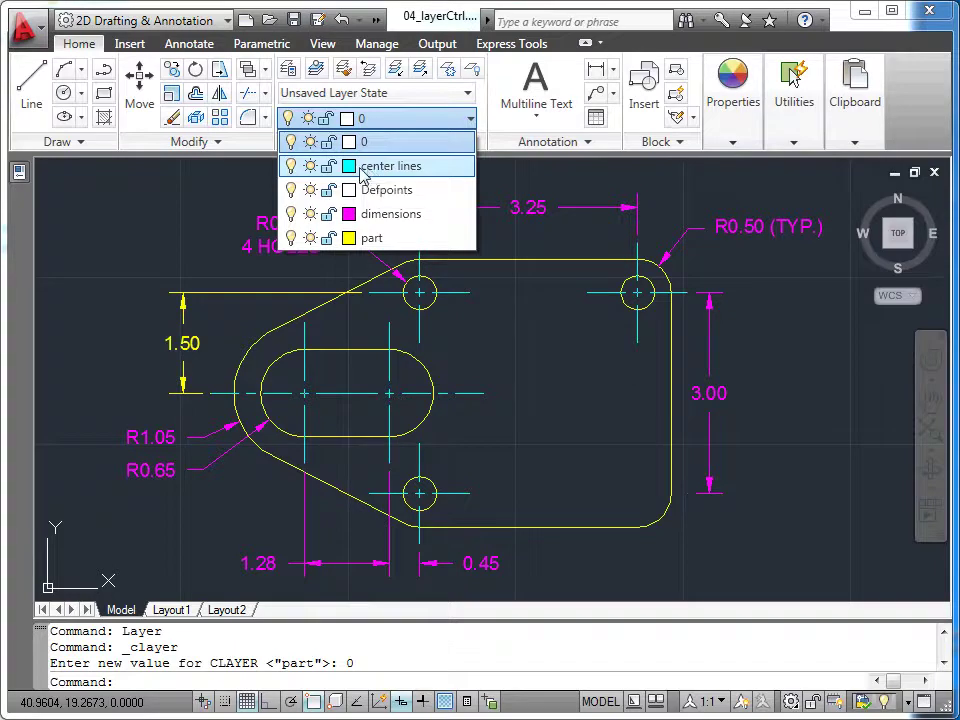
- Change the center lines layer colour from cyan to red
click(348, 166)
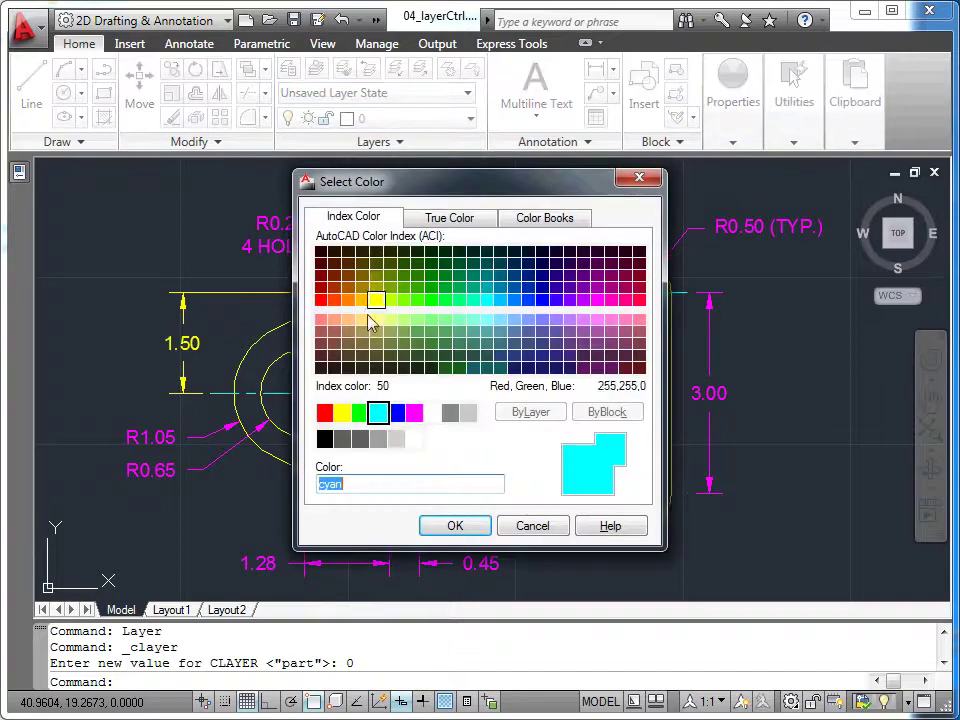
click(324, 411)
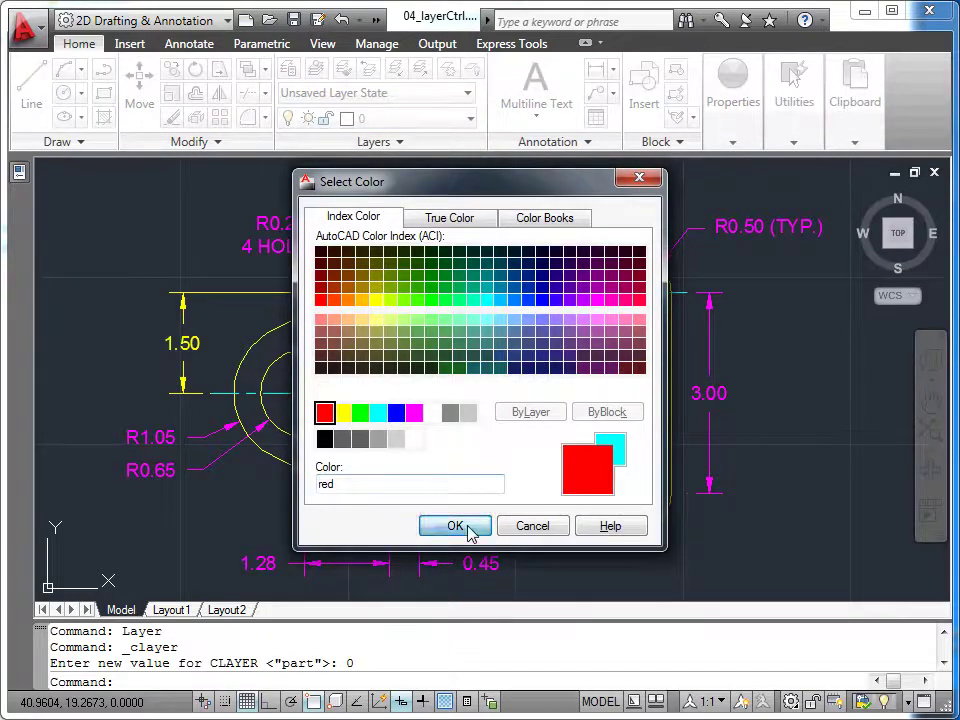
click(467, 524)
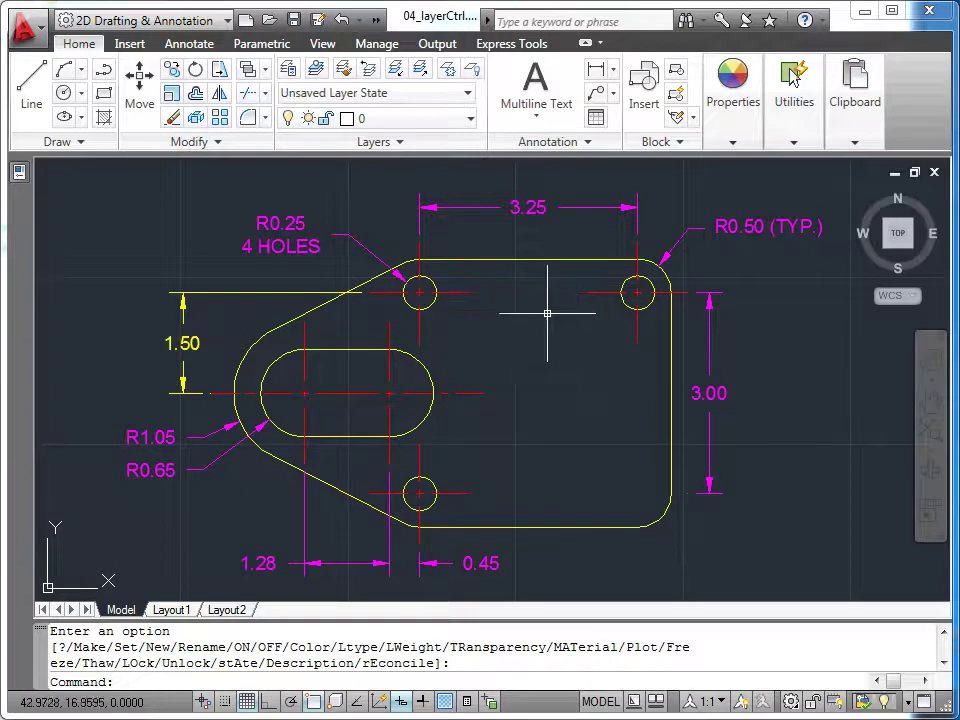
click(474, 120)
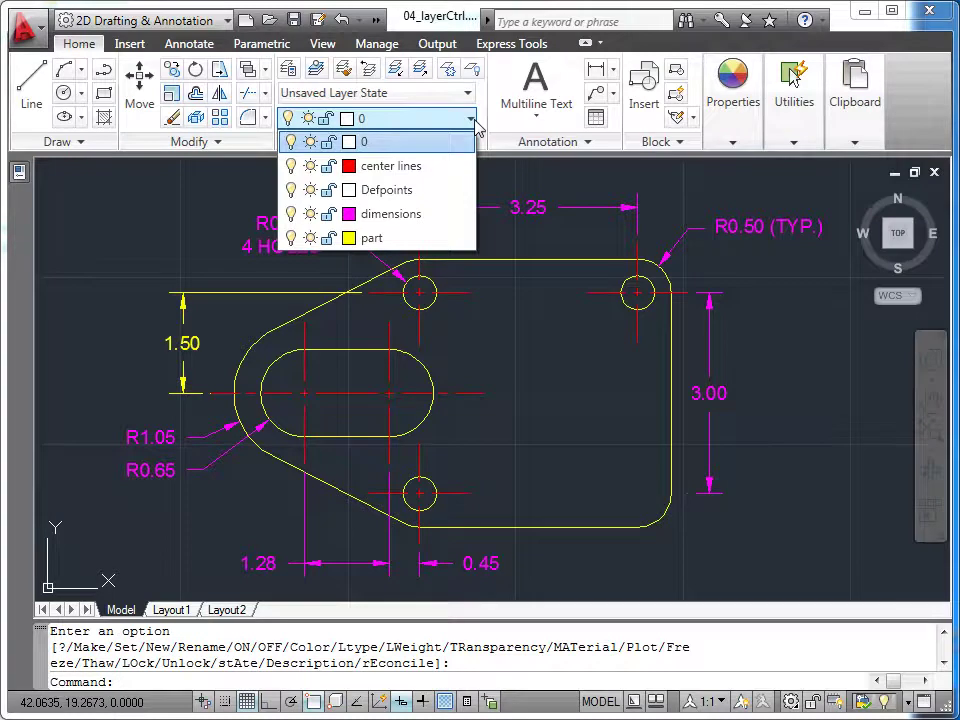
click(290, 167)
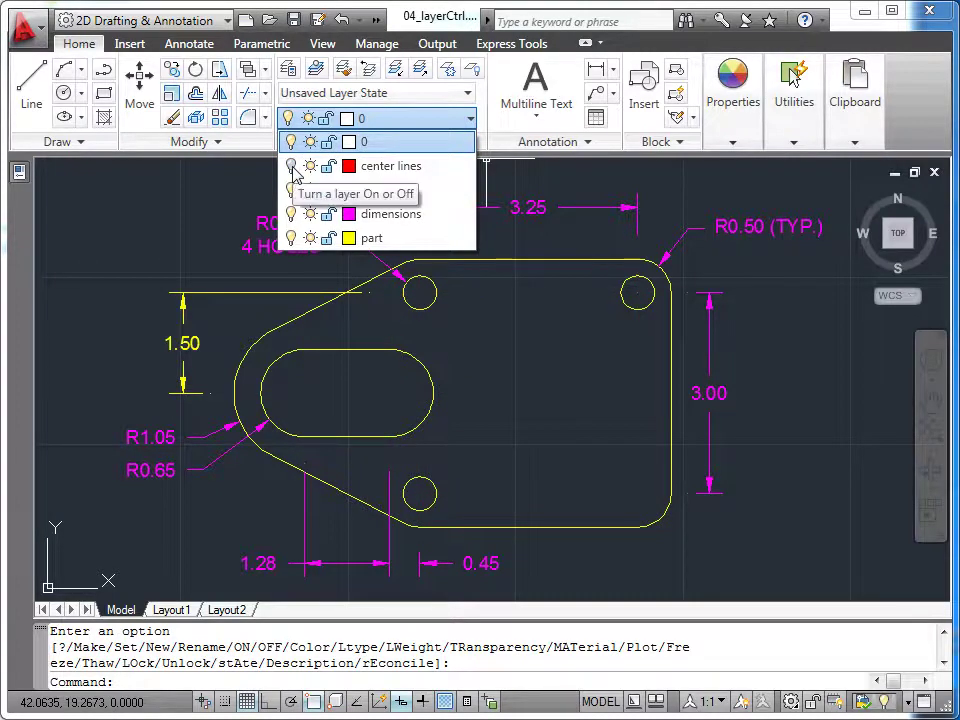
click(208, 203)
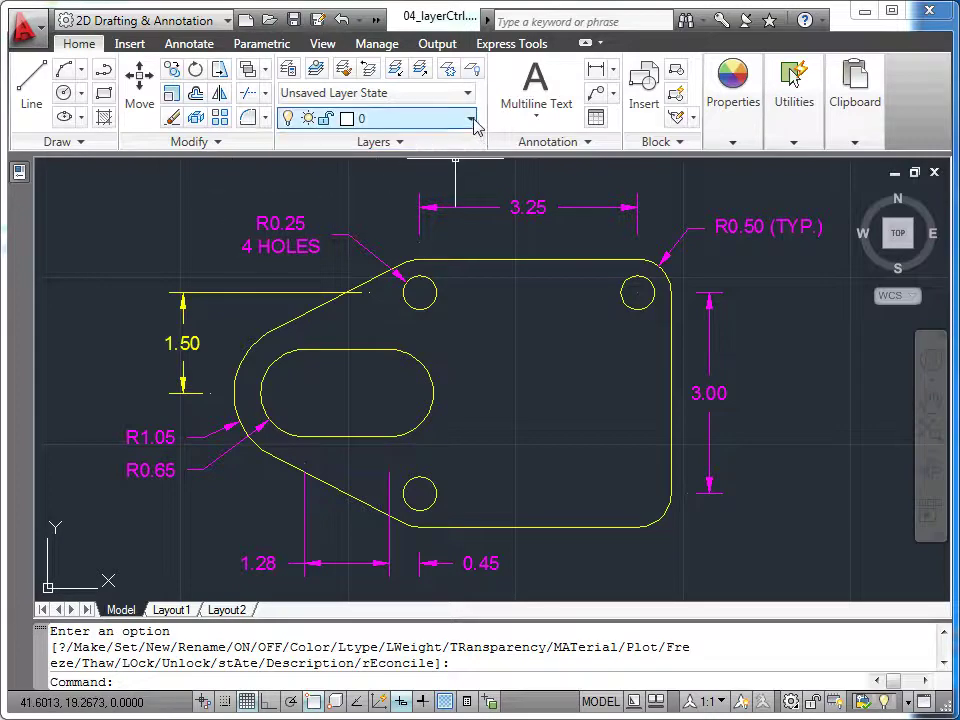
click(474, 121)
click(292, 167)
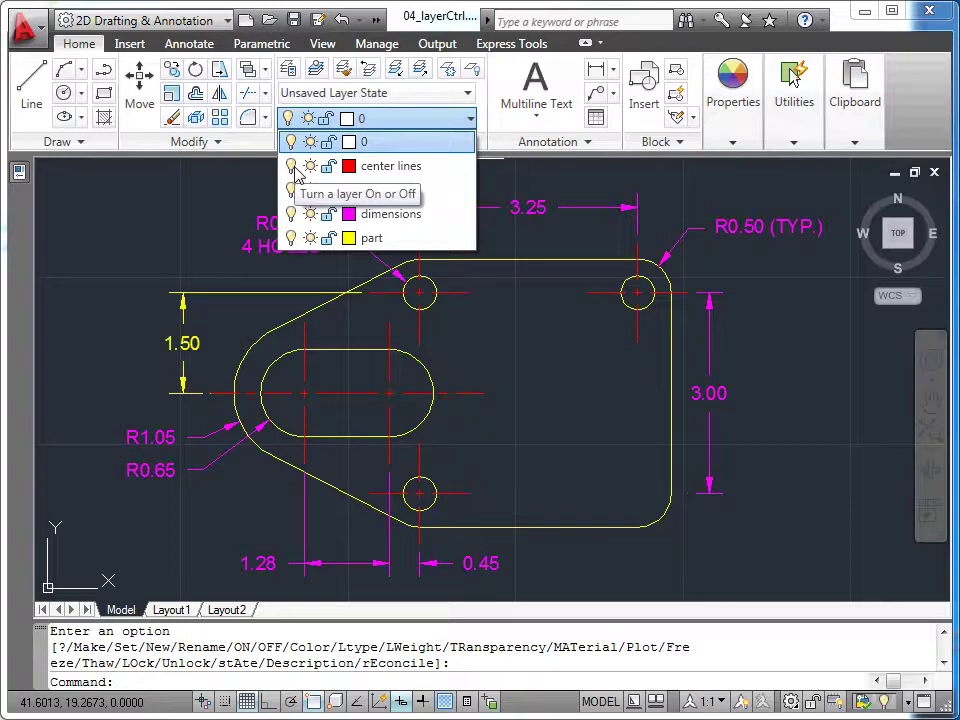
click(210, 207)
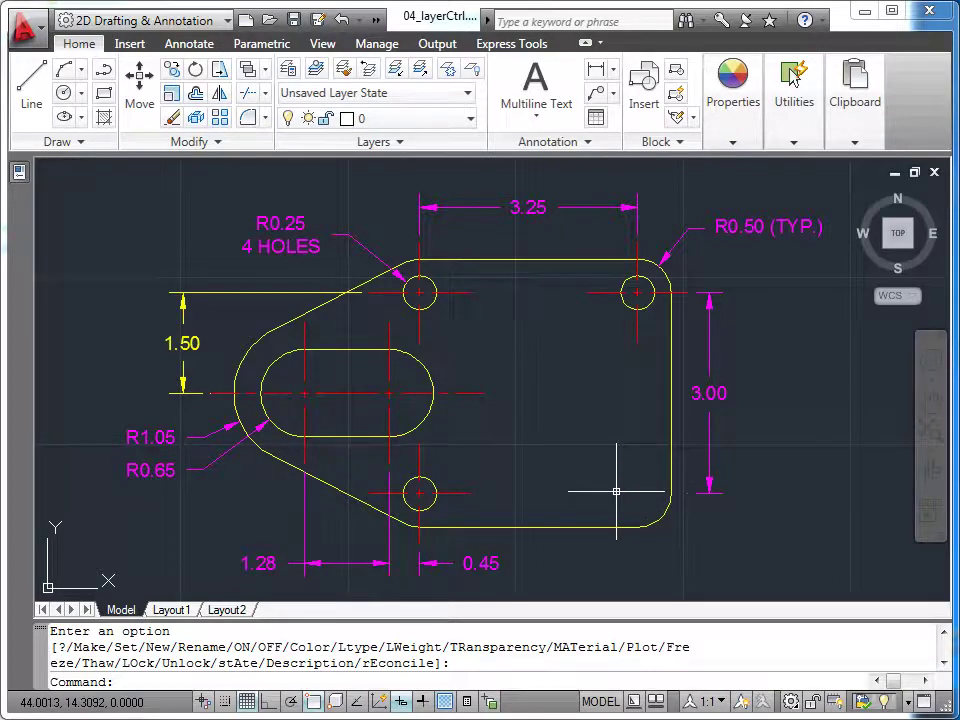
- Draw a 0.25-radius circle centred on the lower-right corner arc
click(64, 93)
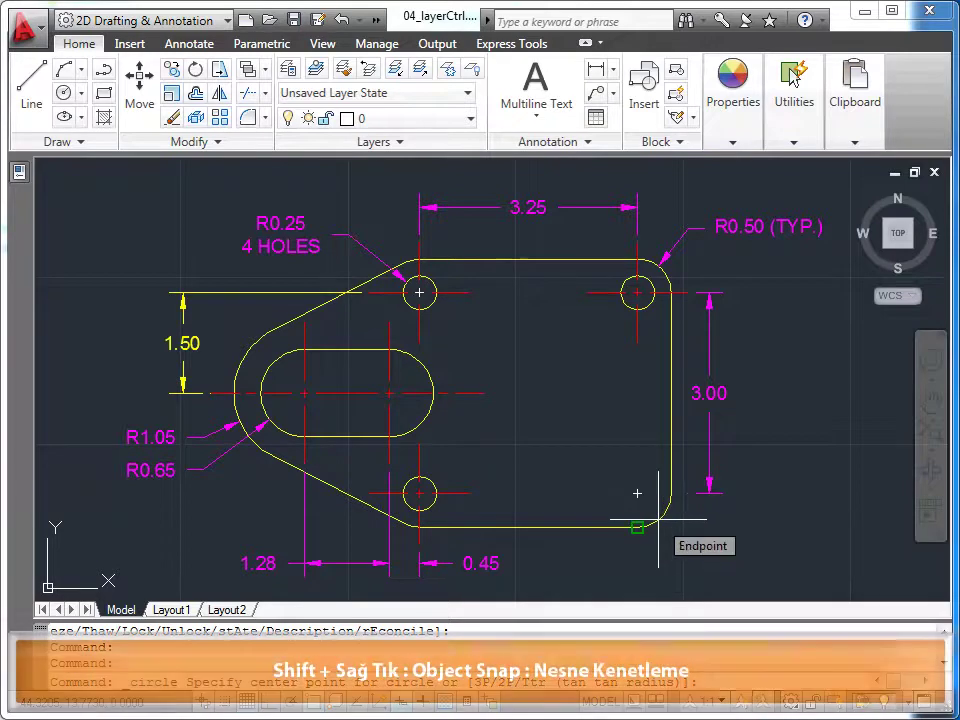
shift+right_click(590, 405)
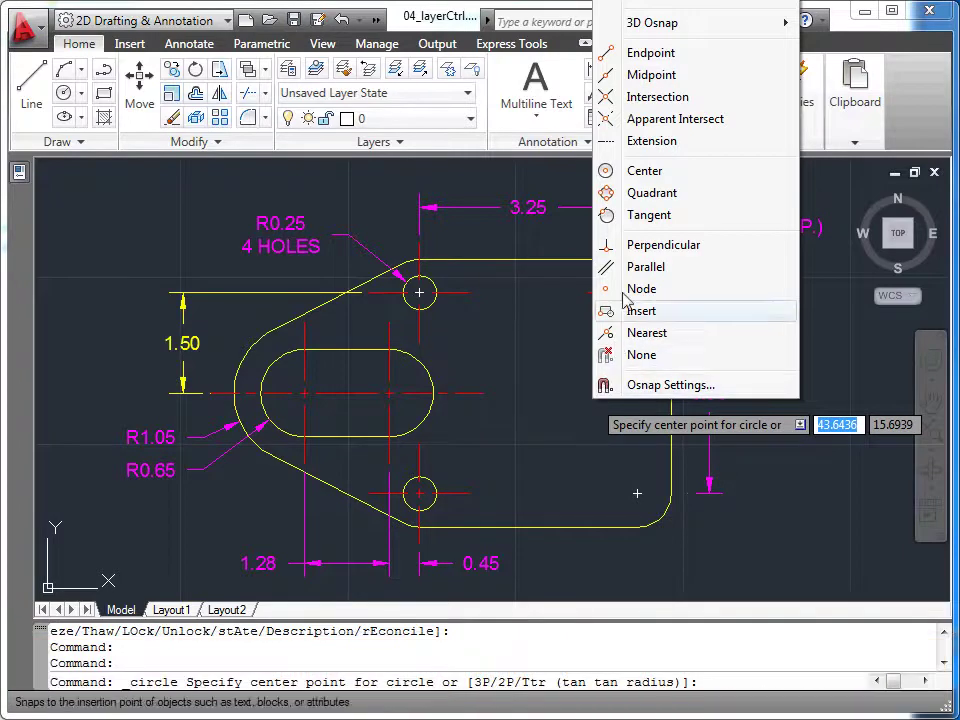
click(634, 178)
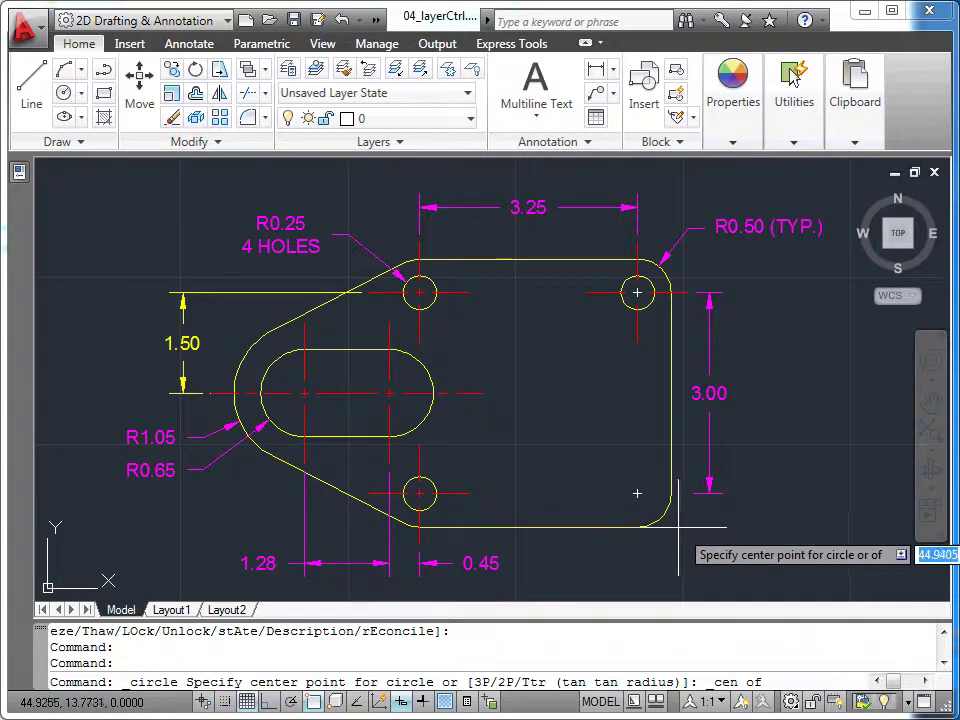
click(666, 516)
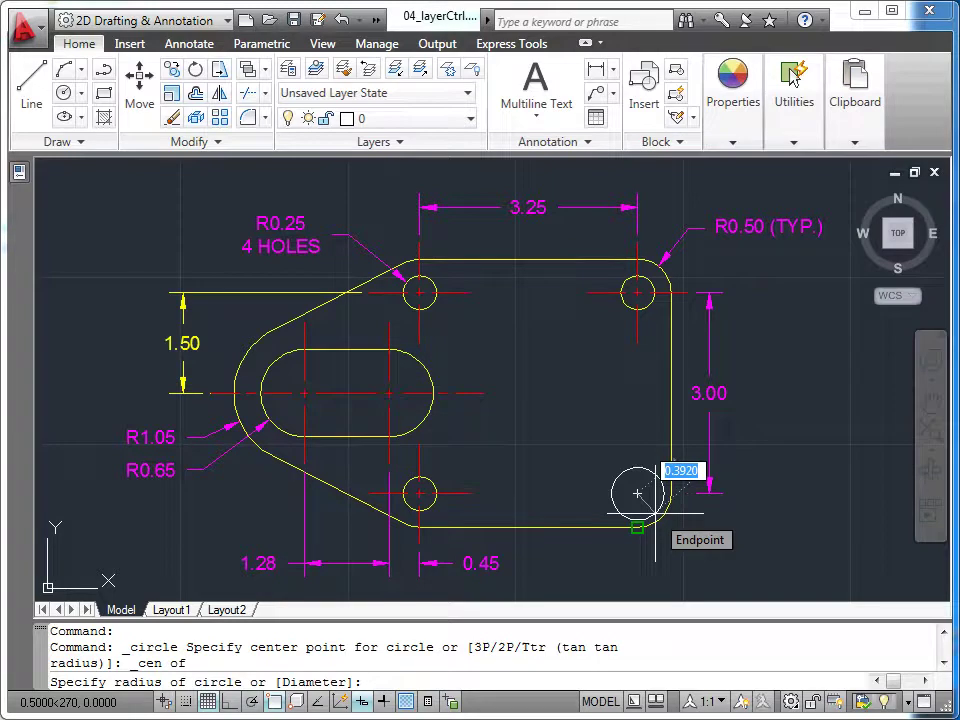
text(0.25)
key(Return)
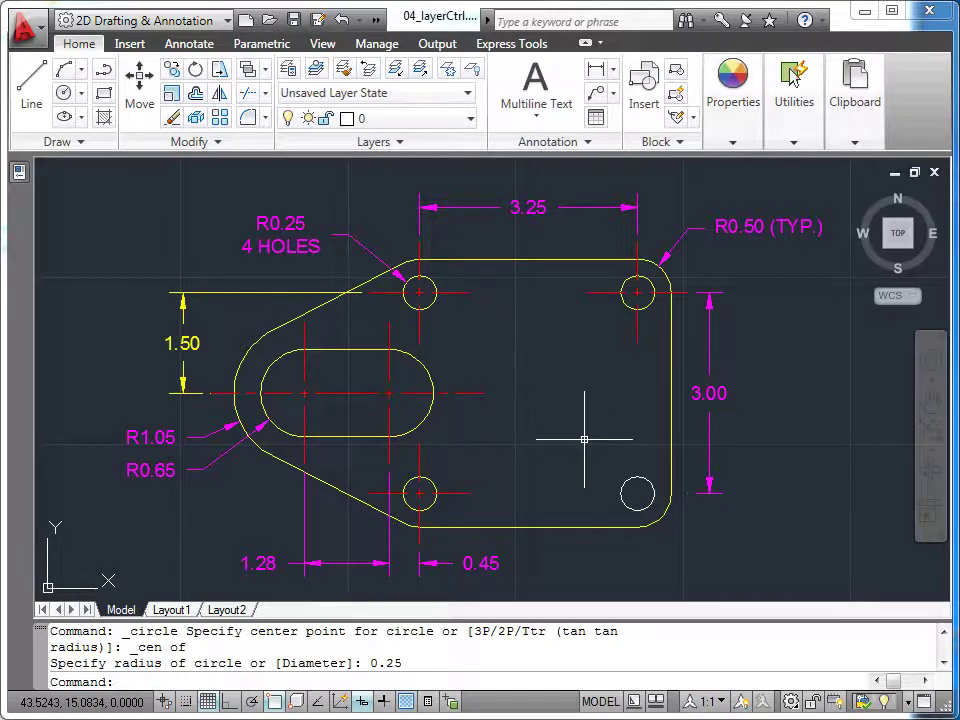
- Move the new lower-right circle onto the yellow part layer
click(645, 480)
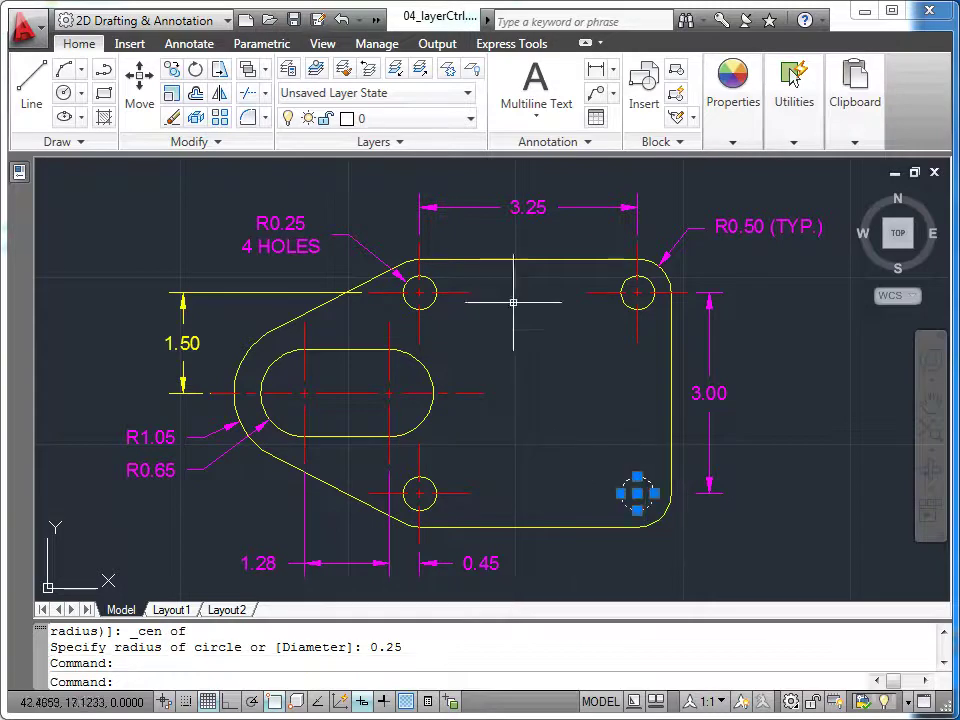
click(470, 120)
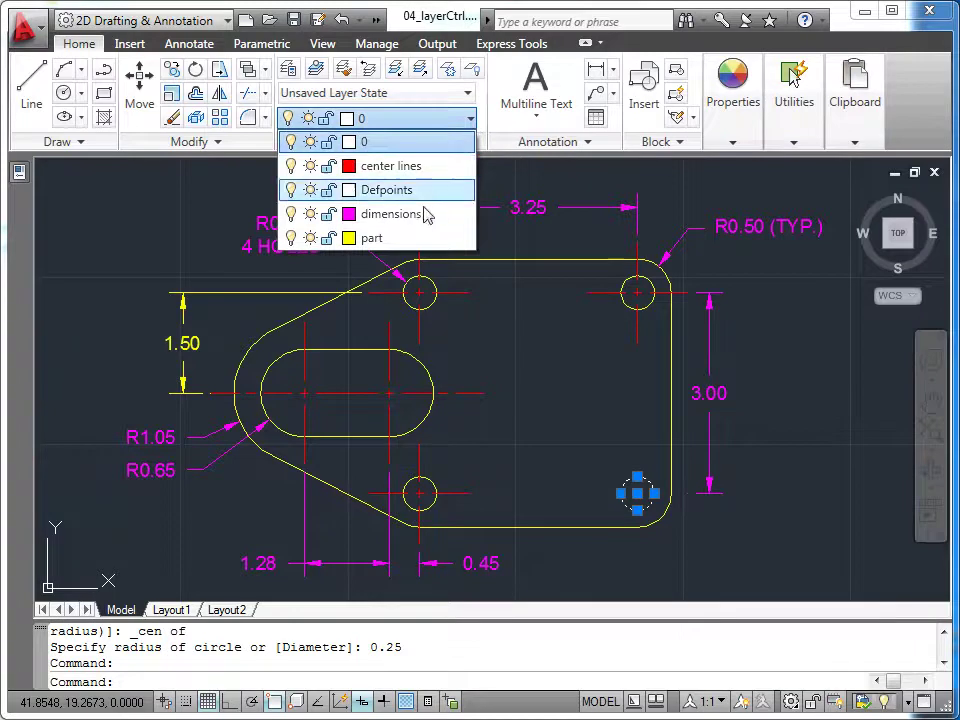
click(415, 238)
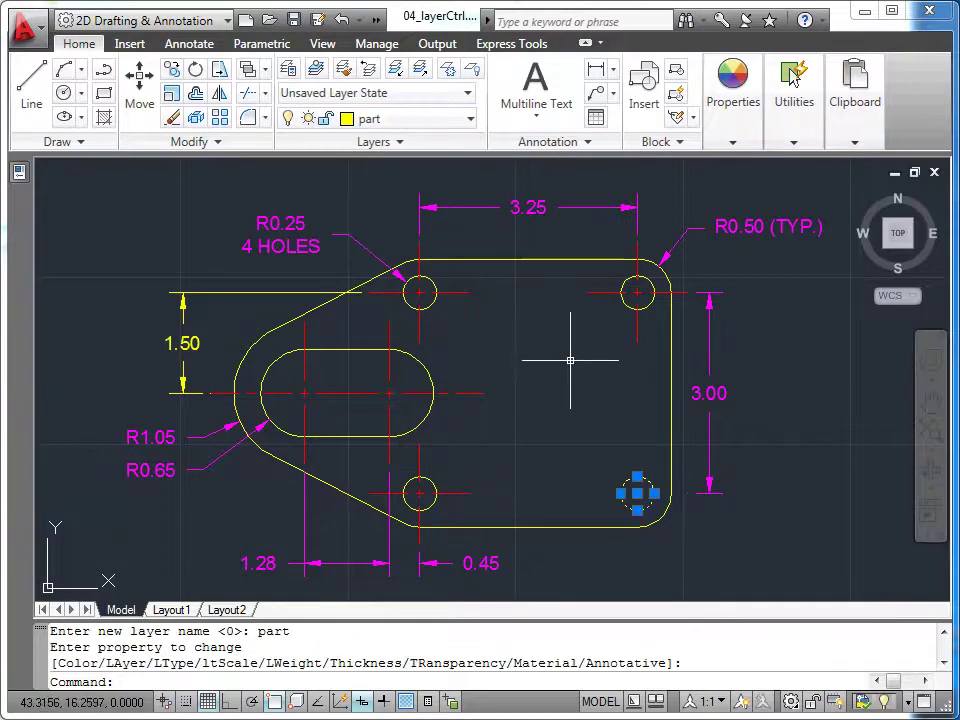
key(Escape)
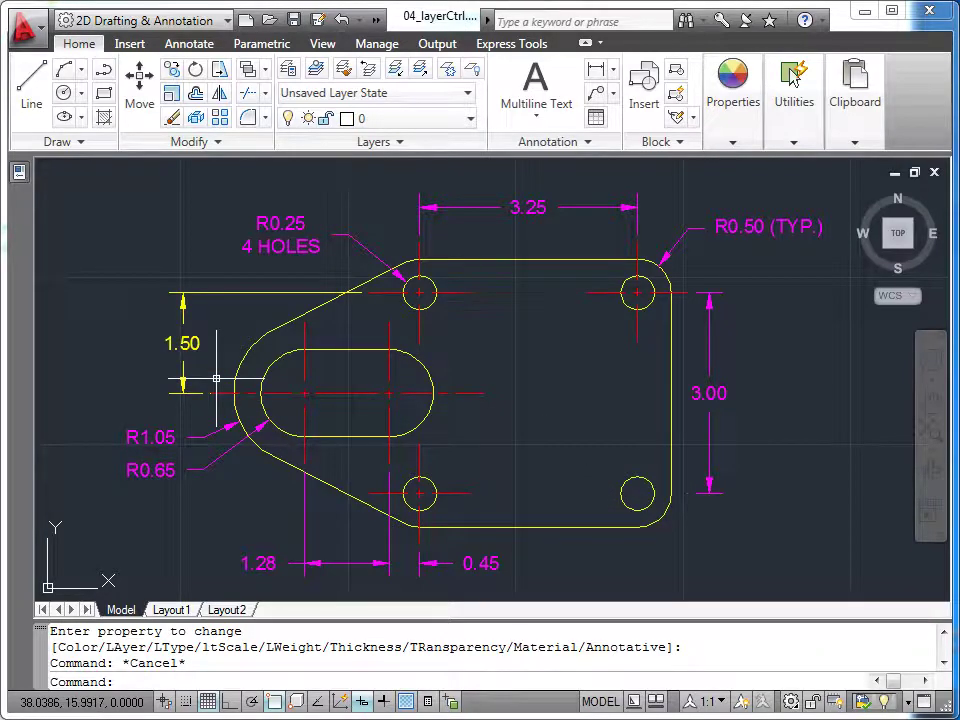
- Copy the upper-right hole's horizontal and vertical center lines onto the lower-right hole's centre
click(171, 70)
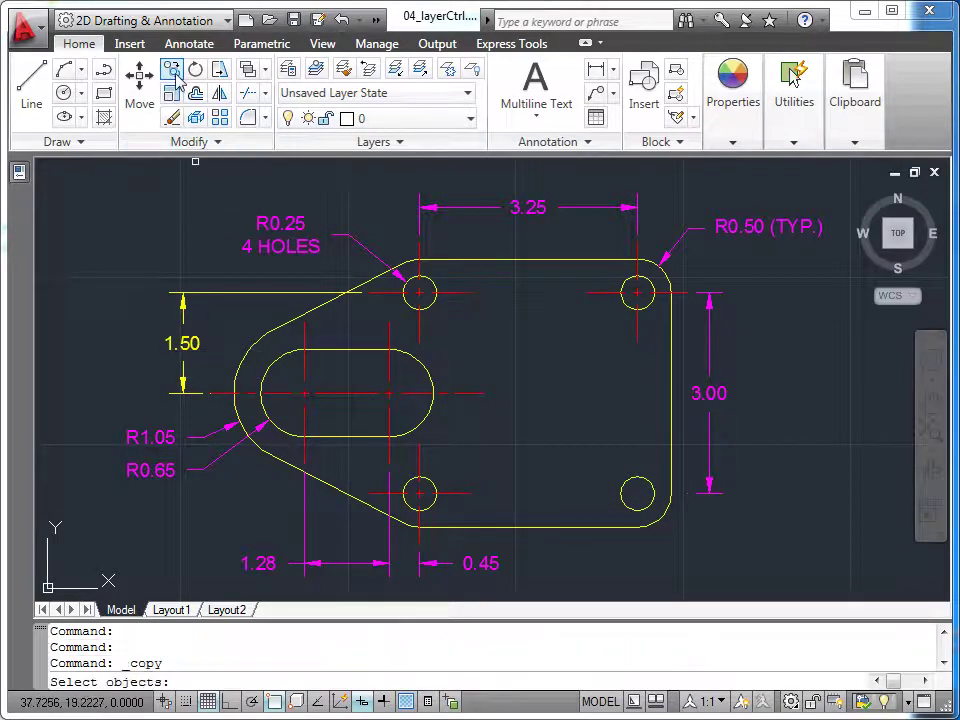
click(596, 293)
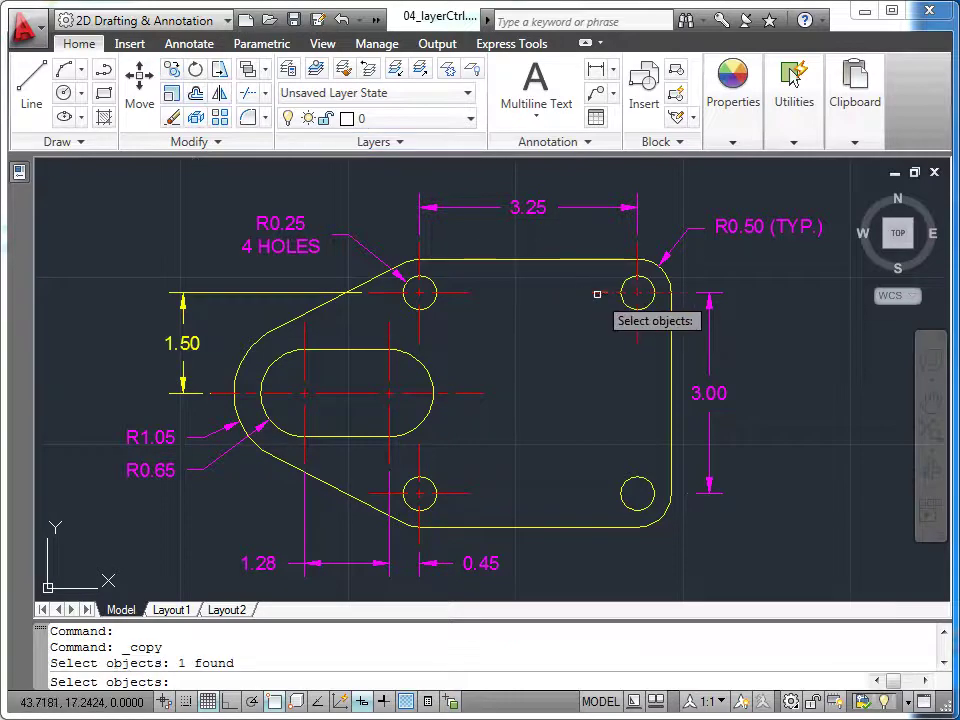
click(636, 322)
key(Return)
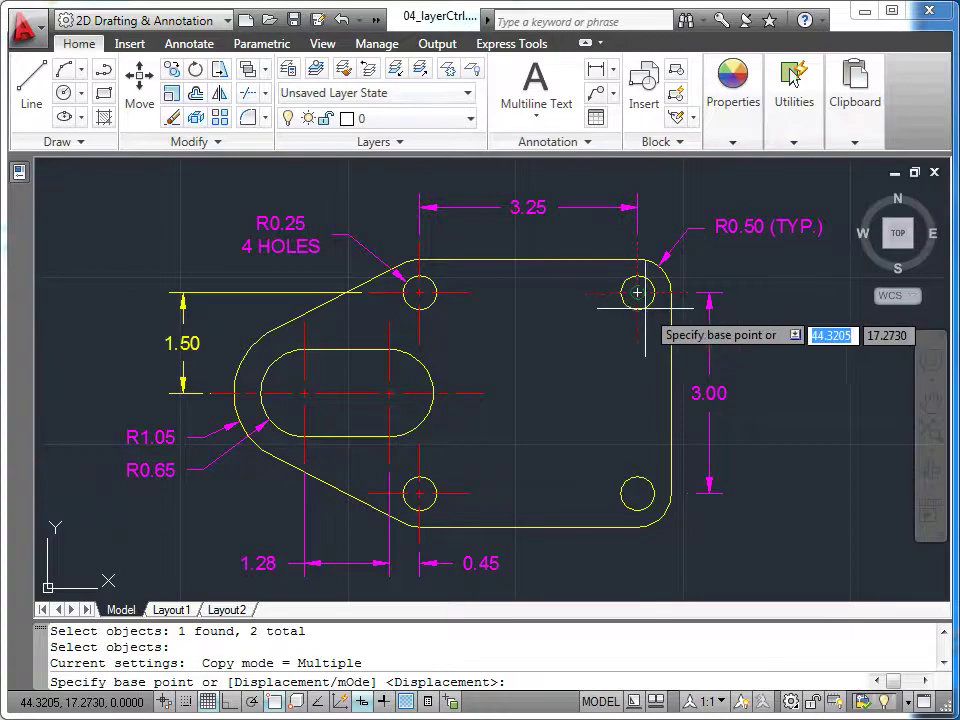
click(637, 293)
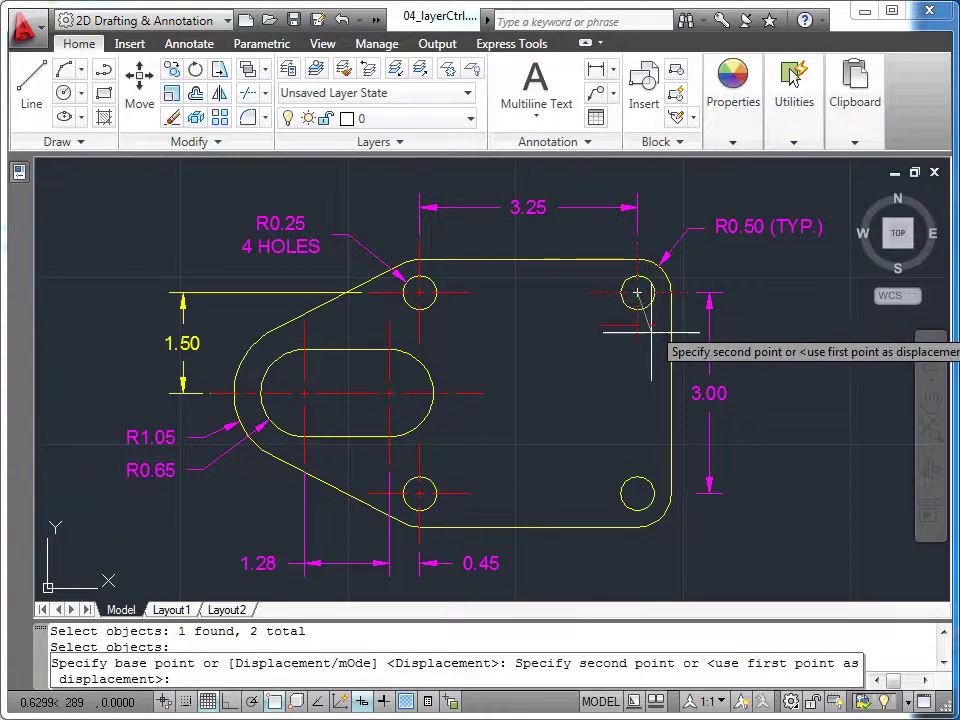
click(637, 493)
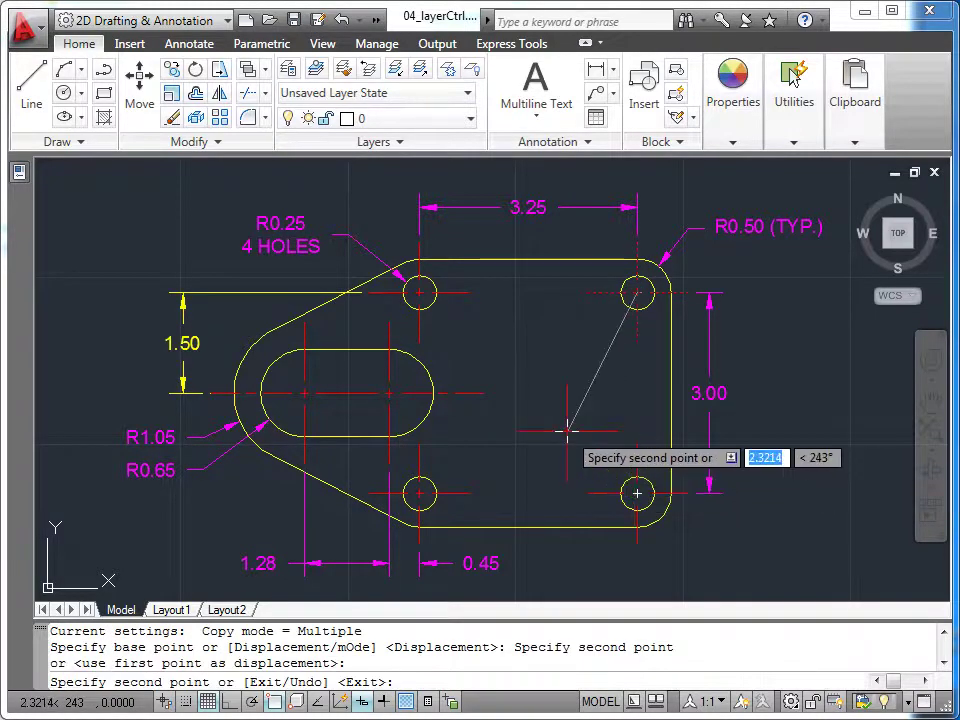
key(Escape)
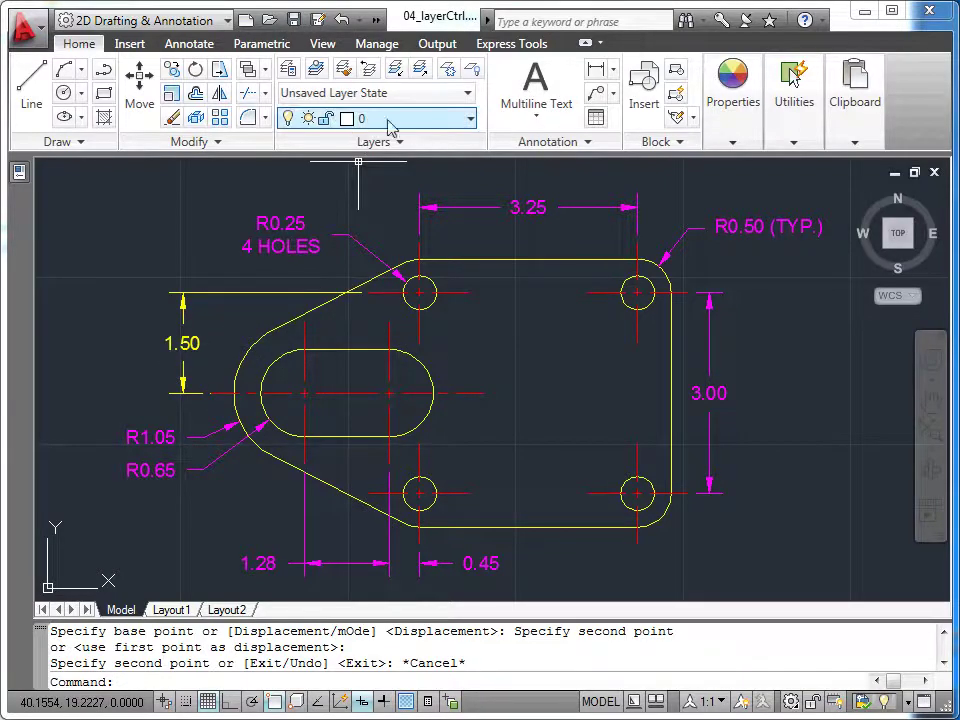
- Move the yellow 1.50 dimension onto the magenta dimensions layer
click(203, 326)
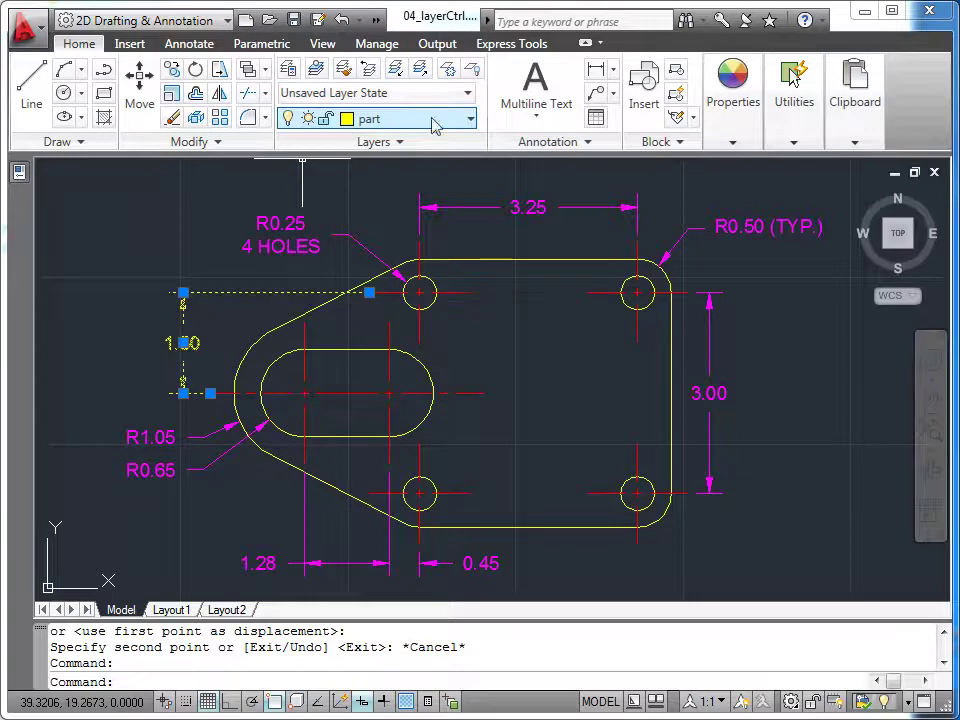
click(471, 120)
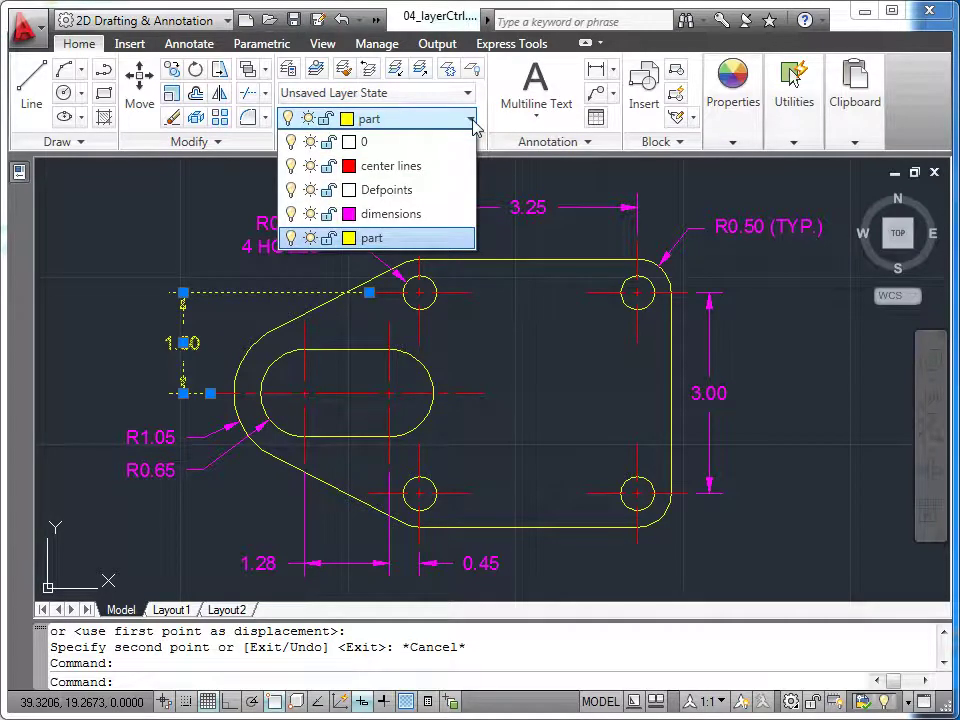
click(392, 214)
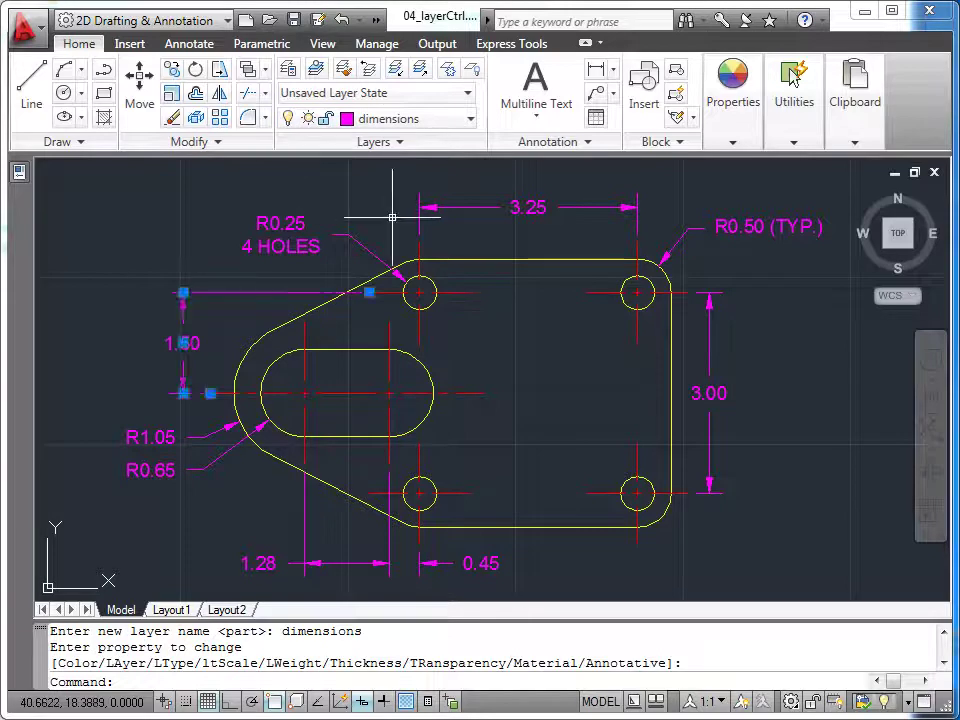
key(Escape)
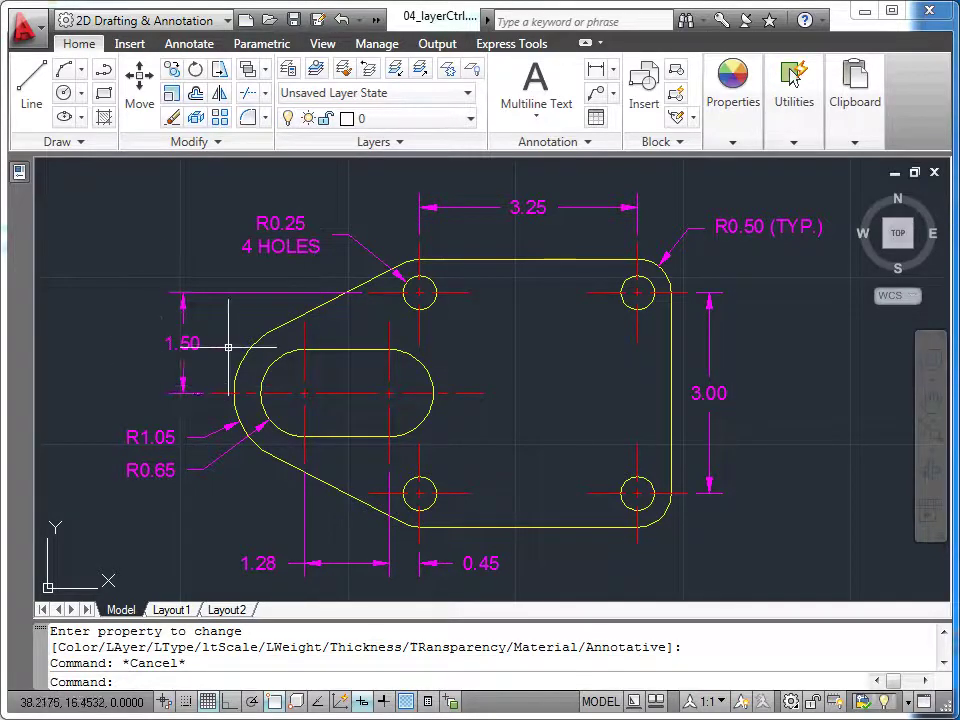